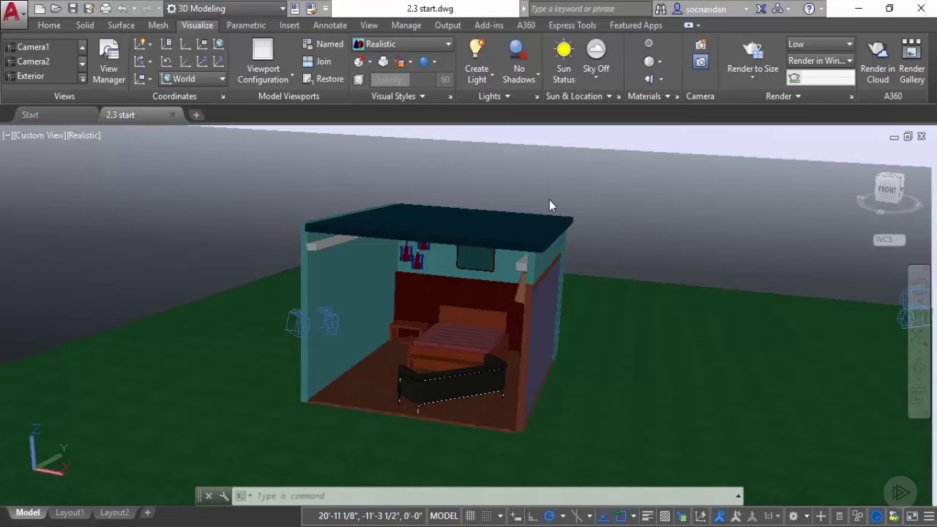
Zoom and pan until the picture frame above the wooden headboard fills the viewport.
scroll(480, 233, "up", 4)
scroll(484, 227, "up", 3)
middle_click_drag(495, 171, 459, 192)
scroll(460, 180, "up", 6)
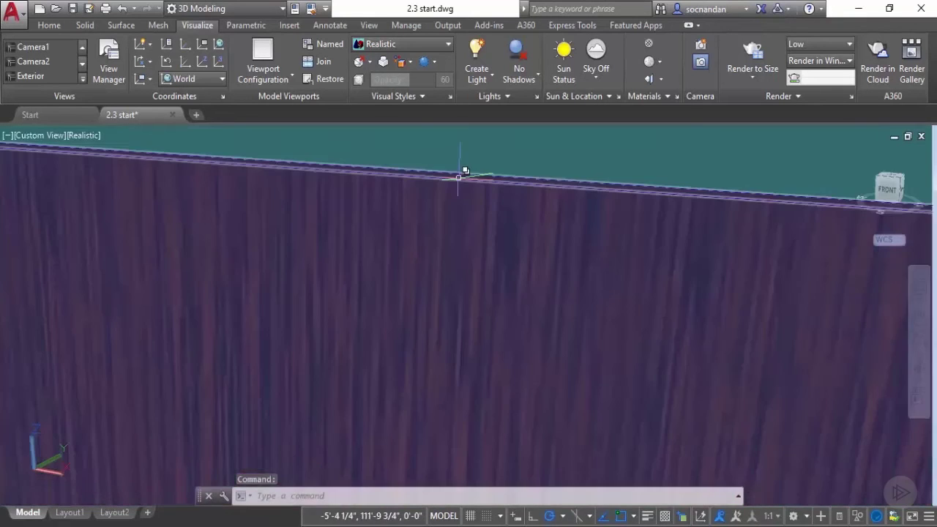
scroll(459, 176, "down", 6)
middle_click_drag(445, 244, 439, 468)
scroll(389, 229, "down", 3)
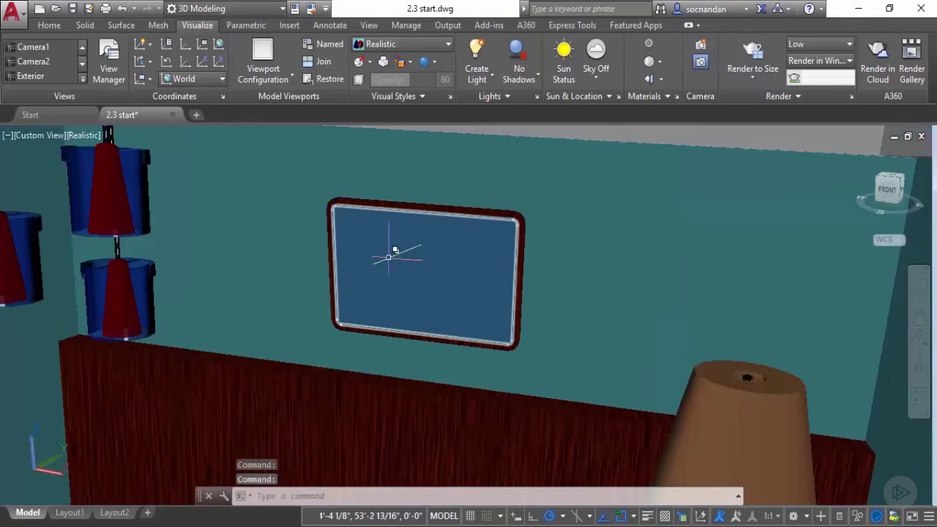
mouse_move(414, 252)
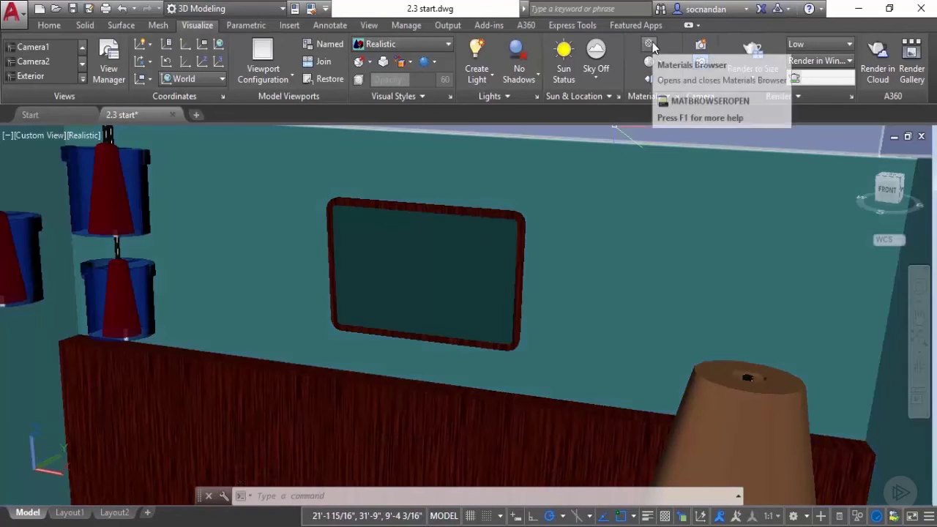
Open the Materials Browser and move it to the left side of the screen.
left_click(649, 45)
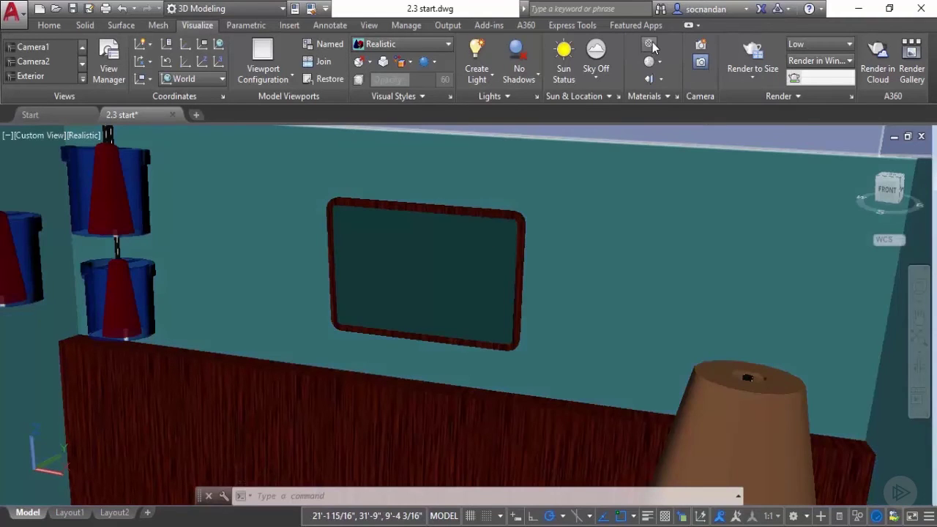
left_click_drag(526, 190, 160, 135)
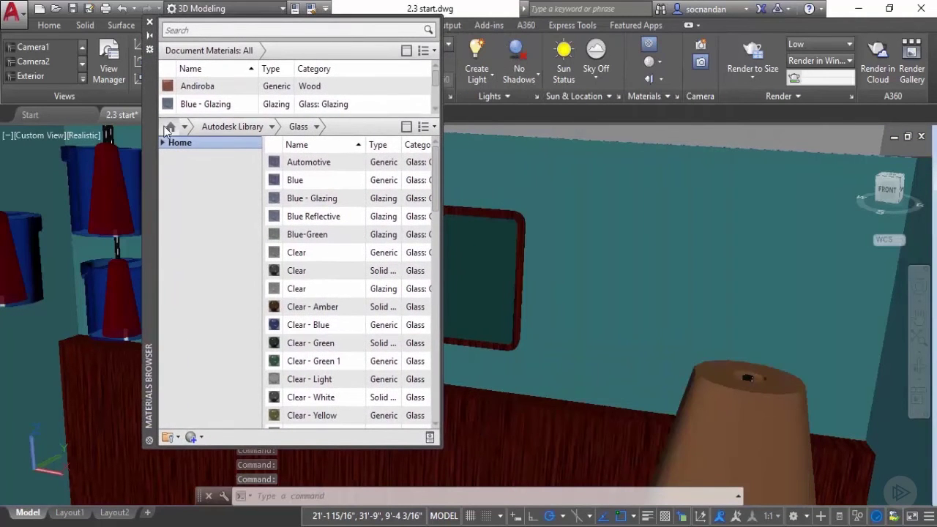
scroll(218, 94, "down", 1)
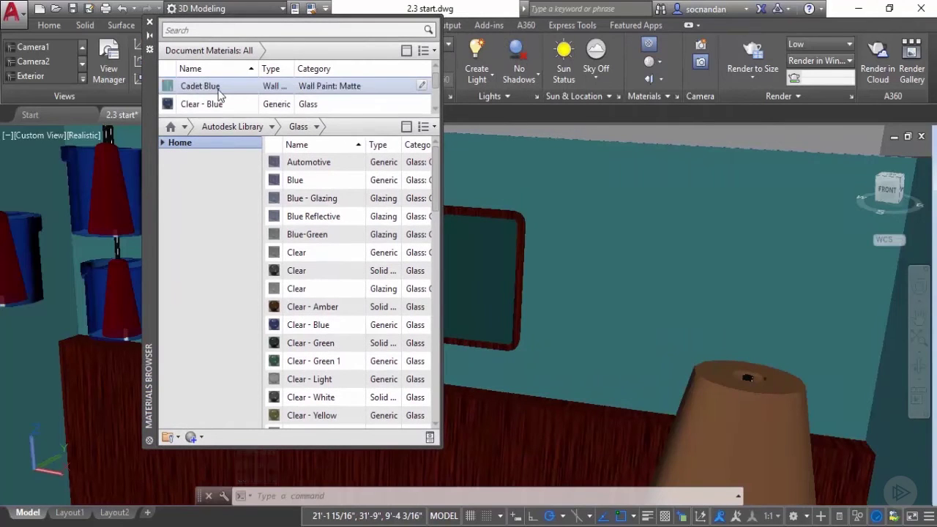
scroll(218, 93, "down", 3)
scroll(220, 94, "down", 1)
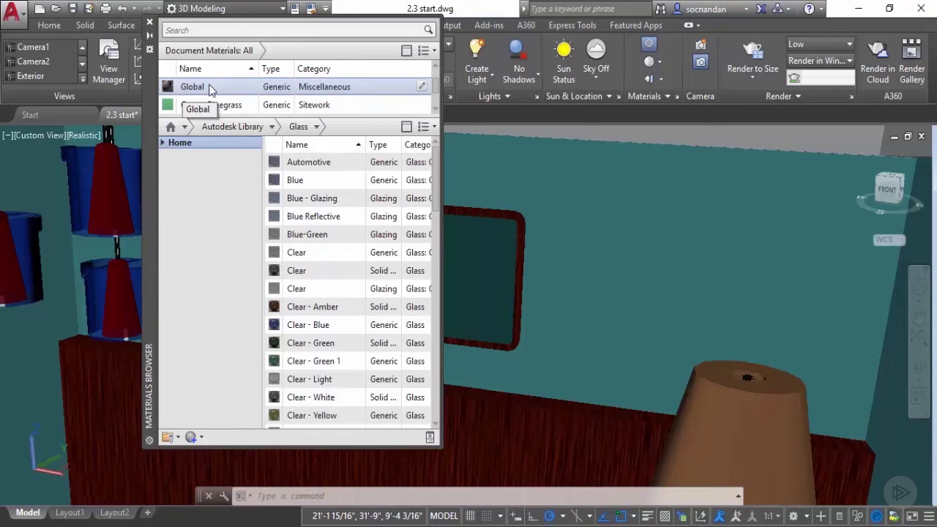
Duplicate the Global document material and clear the copy's default name for 'texture map'.
left_click(373, 89)
right_click(372, 89)
left_click(403, 144)
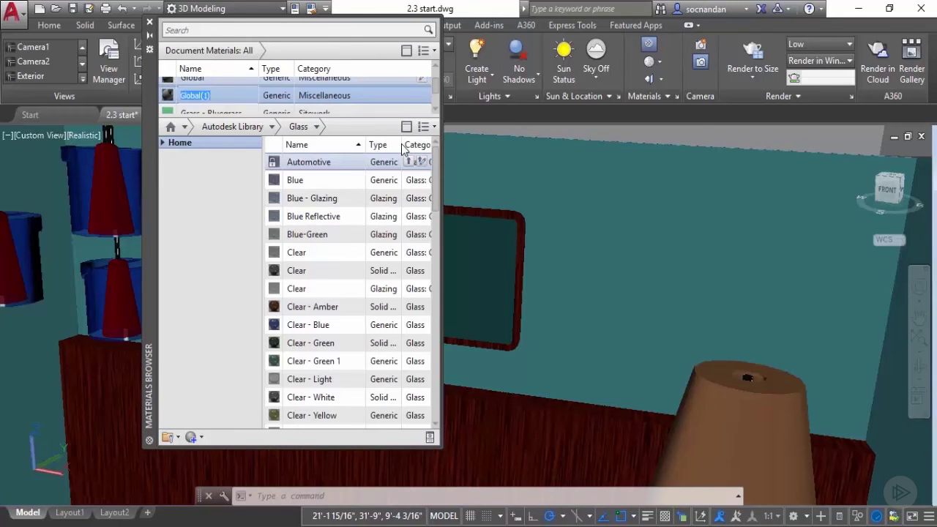
key("BackSpace")
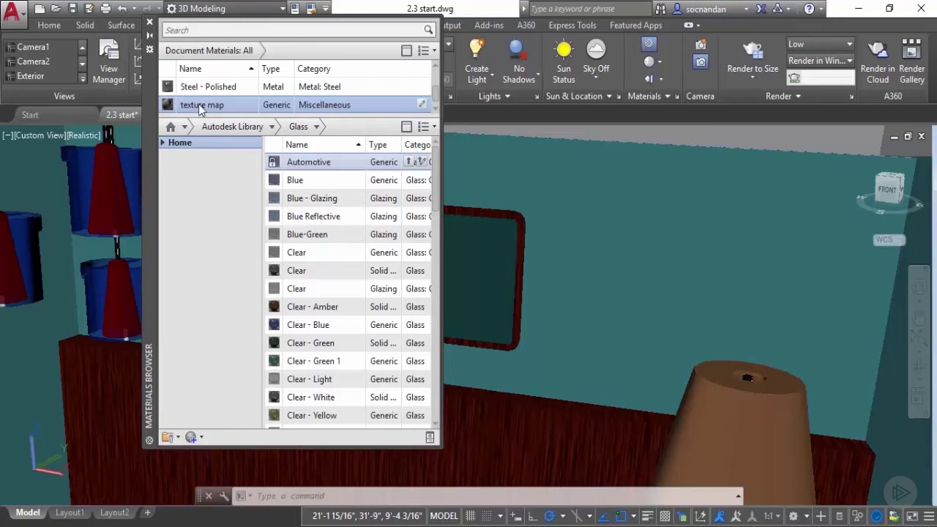
Edit the texture map material and load fish.jpg as its image.
left_click(422, 106)
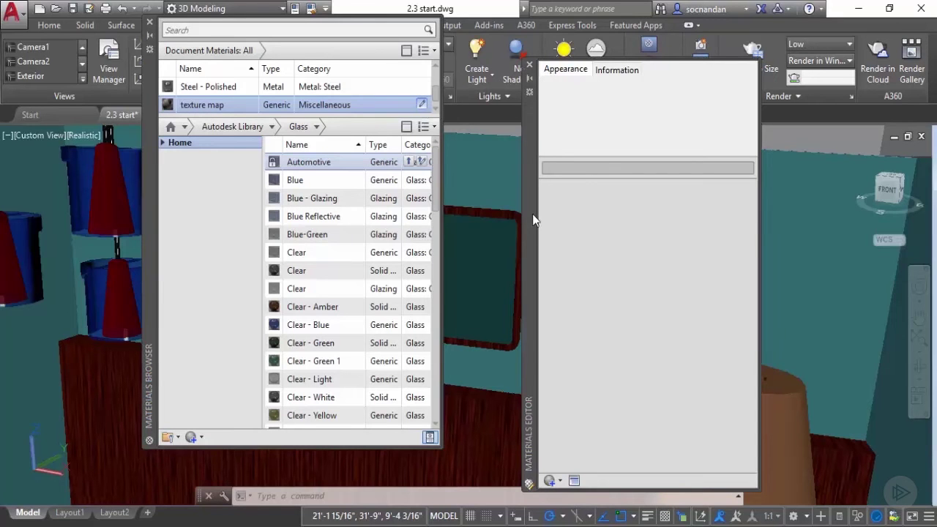
left_click_drag(532, 214, 356, 186)
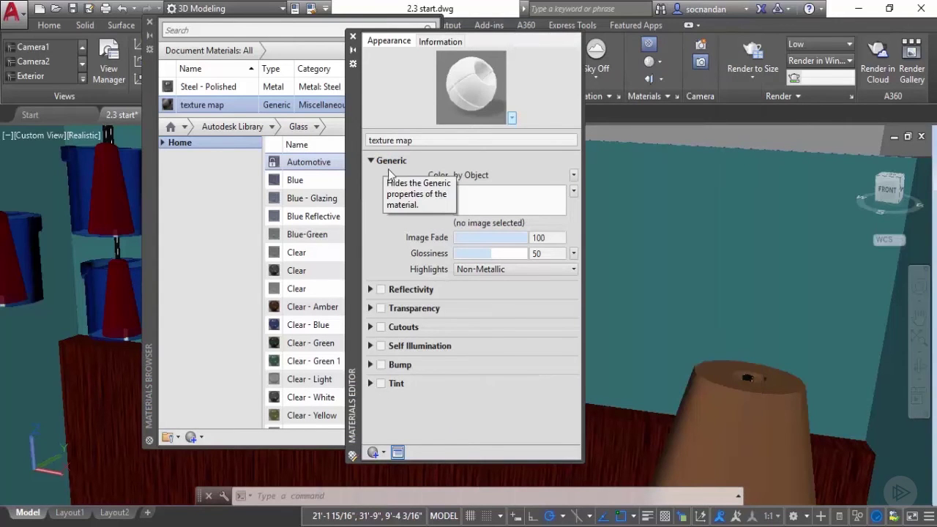
left_click(490, 205)
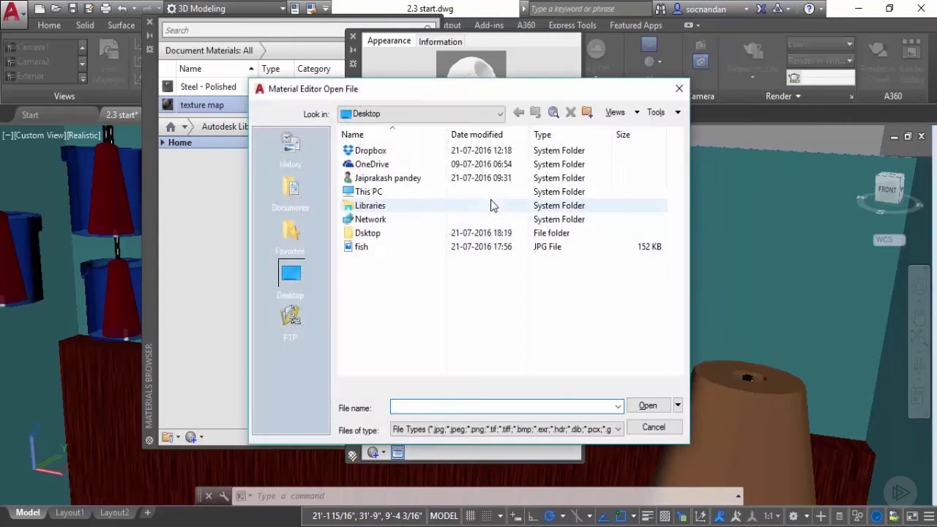
left_click(384, 249)
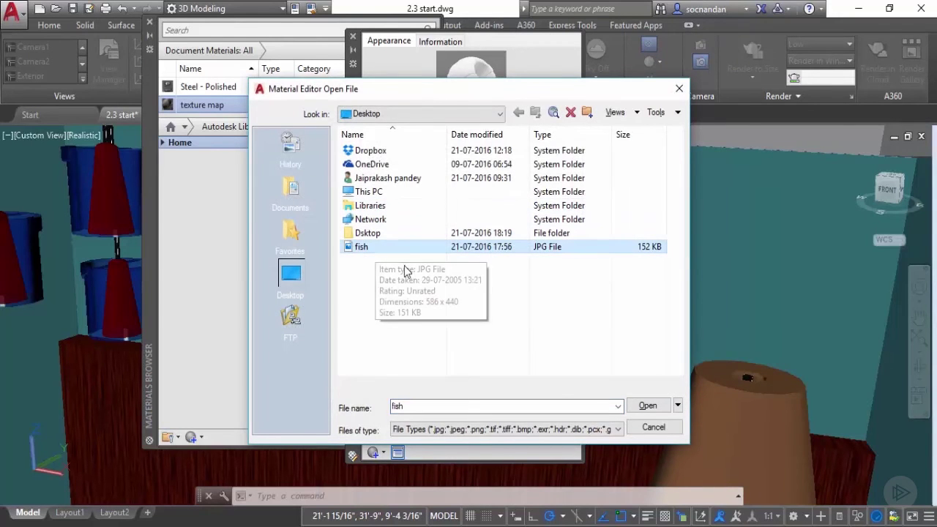
left_click(651, 409)
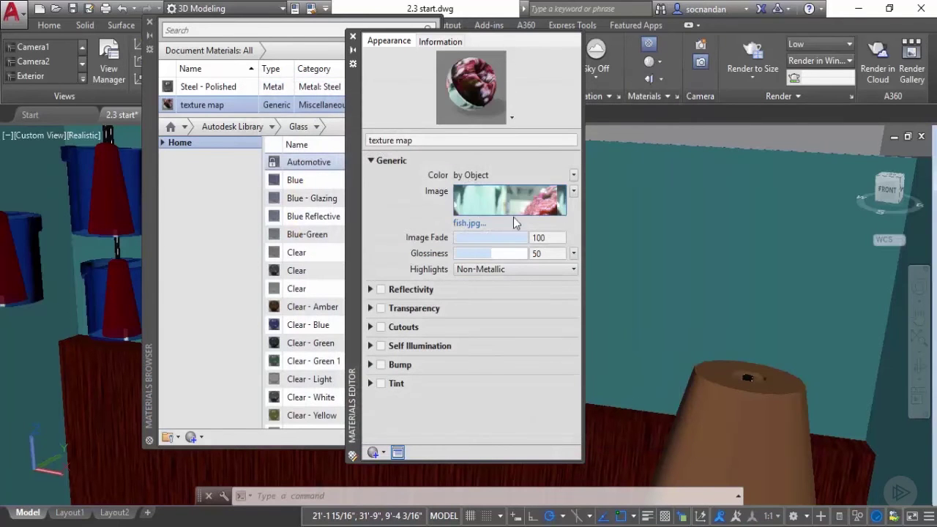
mouse_move(498, 194)
Set the fish texture's locked width and height sample size to 2.4' (28.80 in), then close the Texture Editor.
left_click(498, 210)
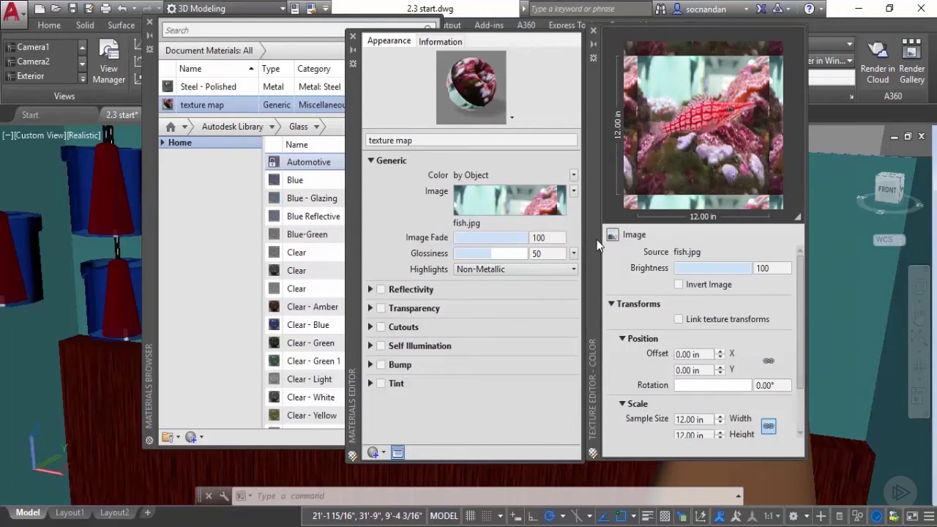
left_click_drag(596, 245, 260, 252)
left_click_drag(435, 289, 438, 340)
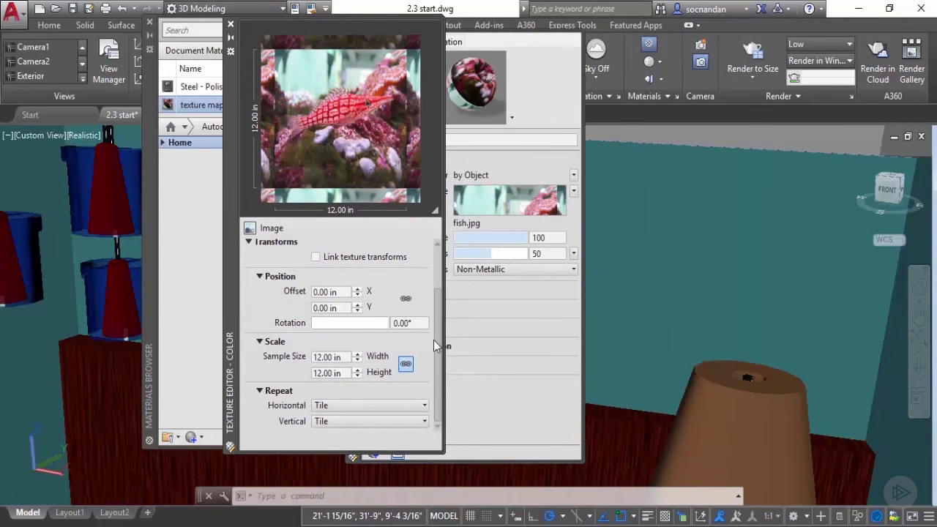
left_click(322, 357)
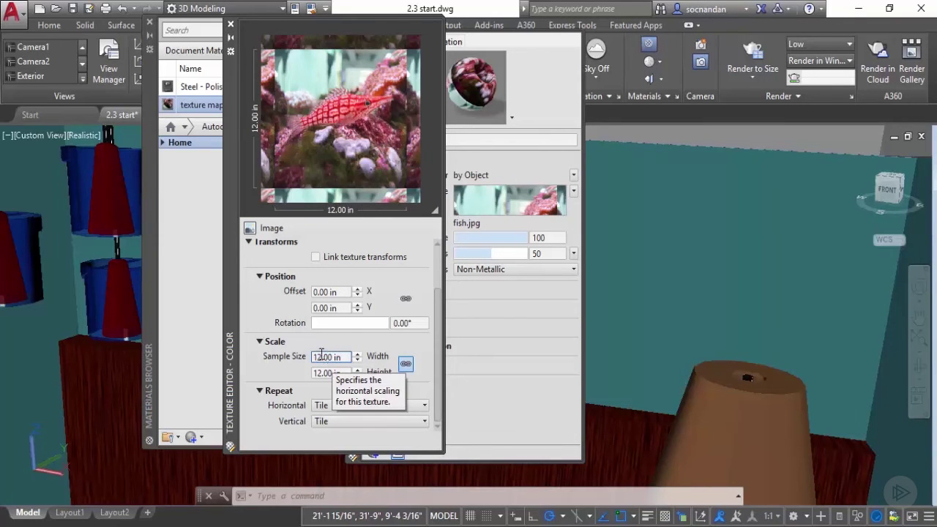
double_click(322, 357)
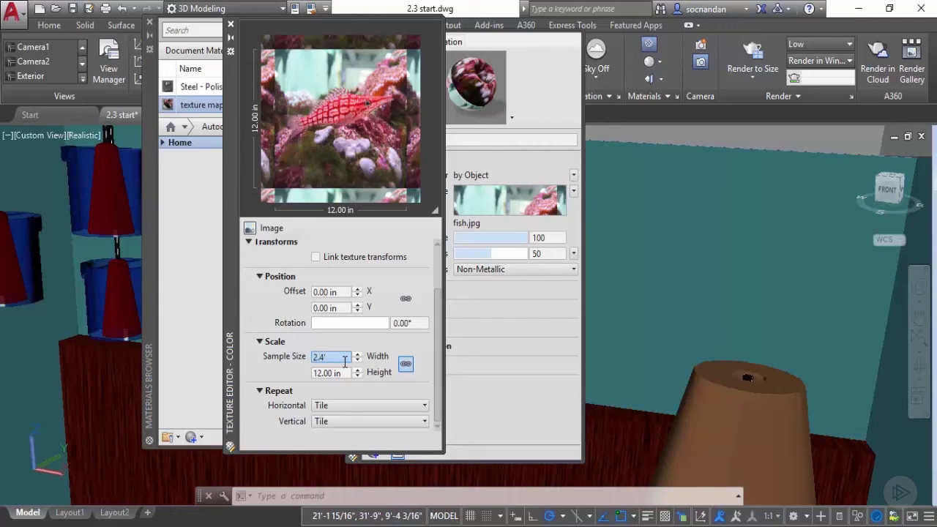
key("Return")
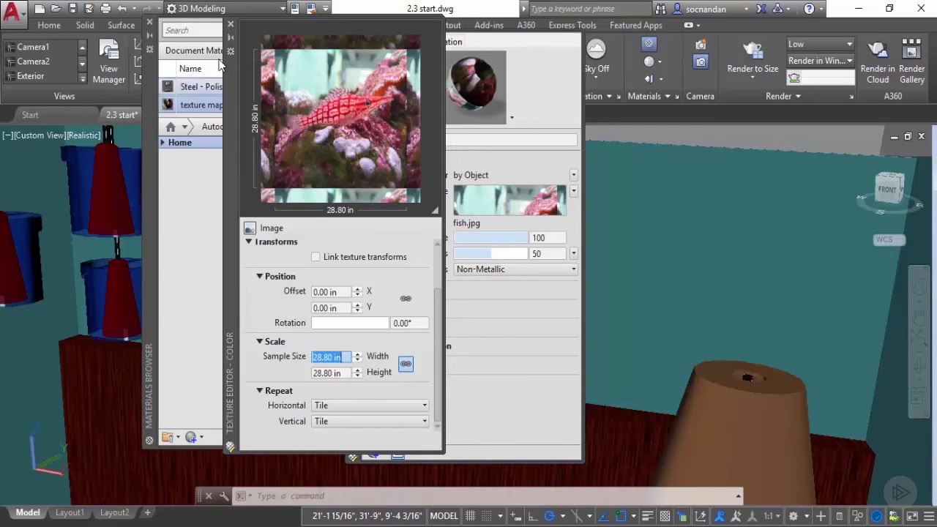
left_click(231, 25)
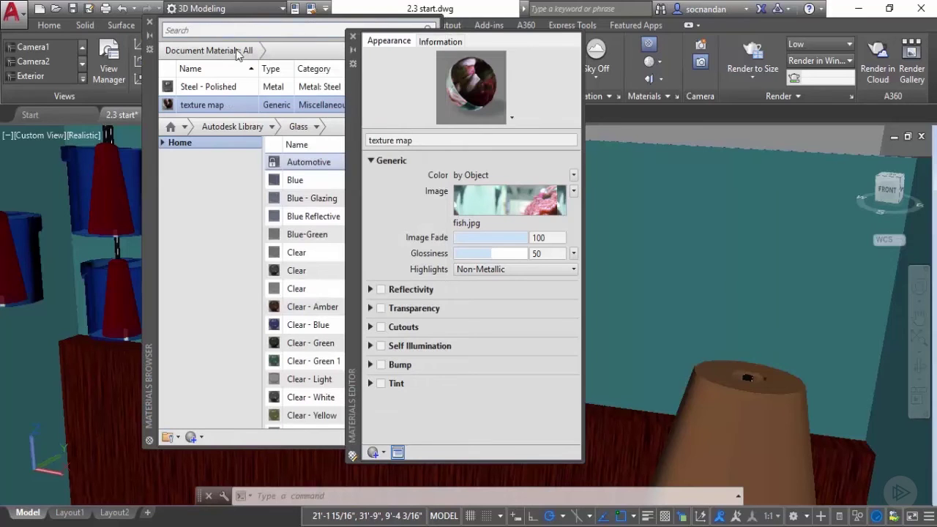
Close the material editor, orbit to face the picture frame, and select its inner panel.
left_click(352, 35)
middle_click_drag(534, 255, 627, 253, "shift")
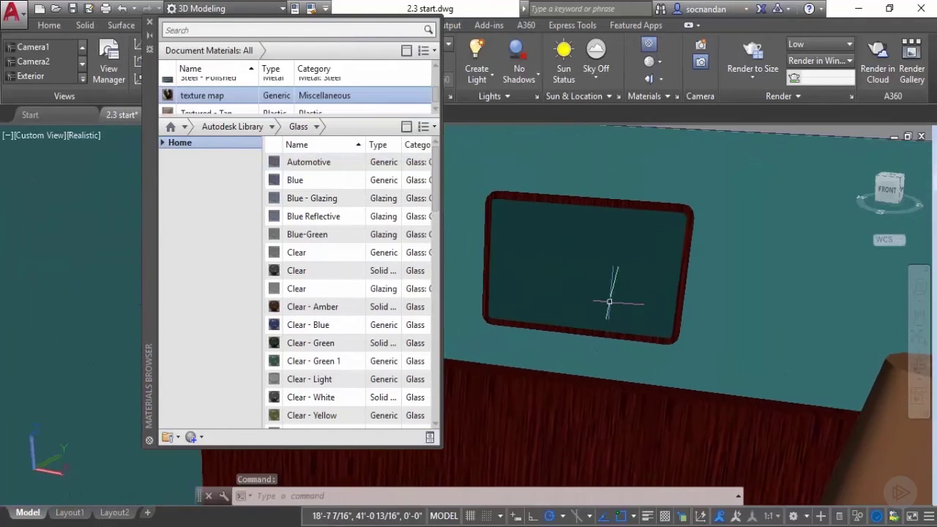
scroll(219, 92, "up", 2)
scroll(219, 92, "down", 2)
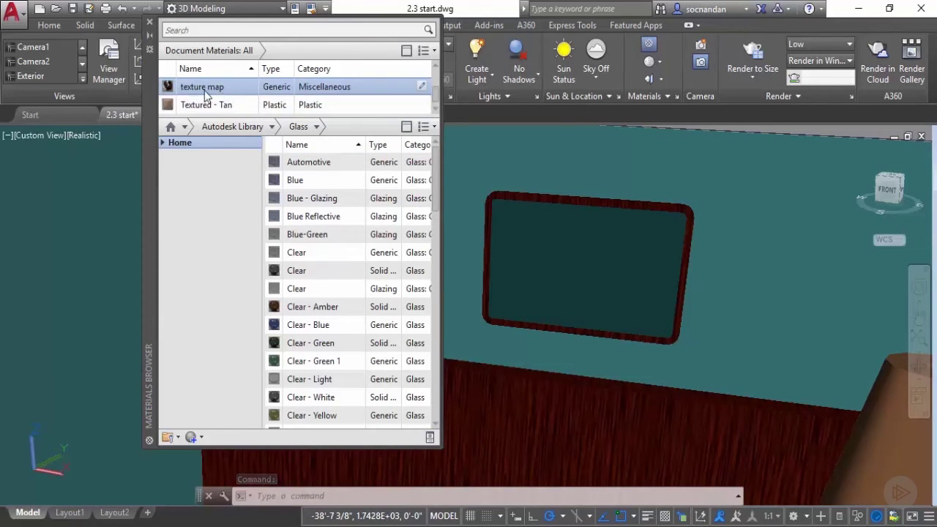
left_click(585, 260)
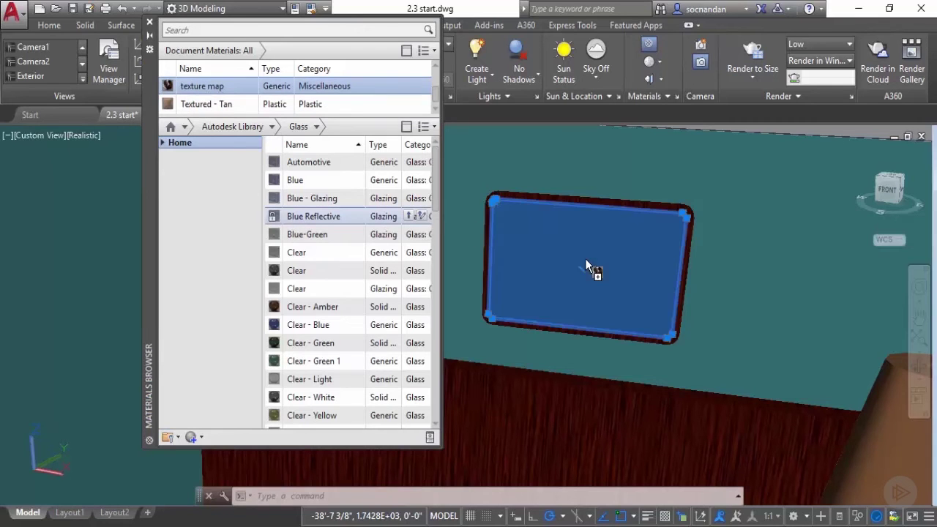
left_click_drag(586, 260, 587, 262)
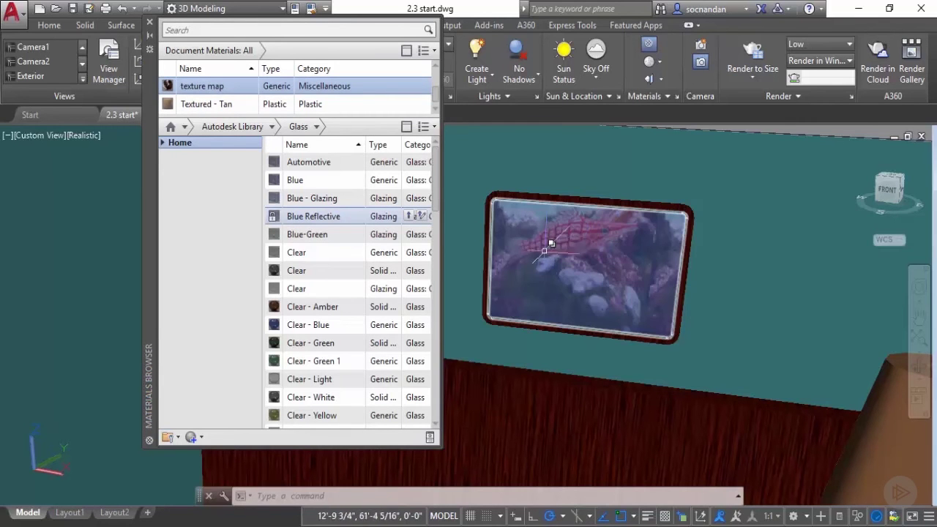
Center the framed picture in view and drag the 'texture map' material onto it.
scroll(587, 262, "up", 3)
scroll(645, 220, "up", 3)
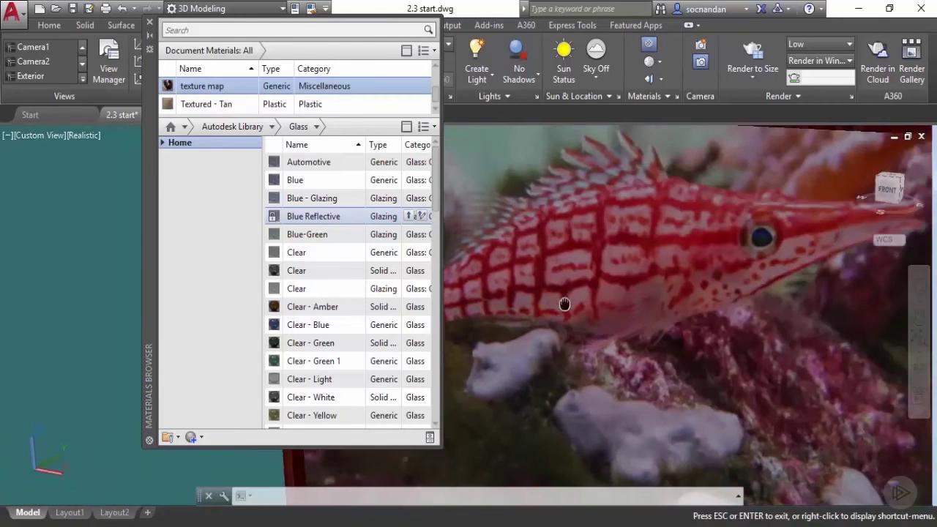
scroll(536, 294, "down", 5)
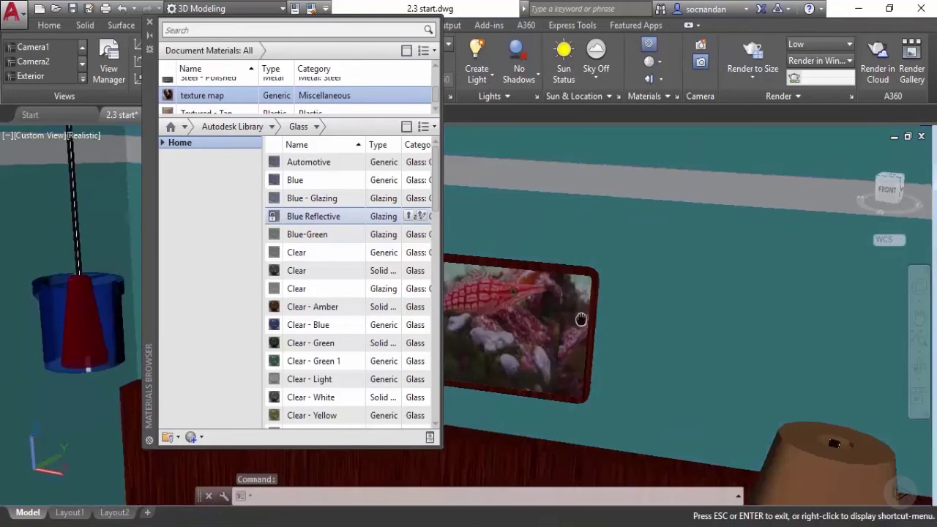
key("Escape")
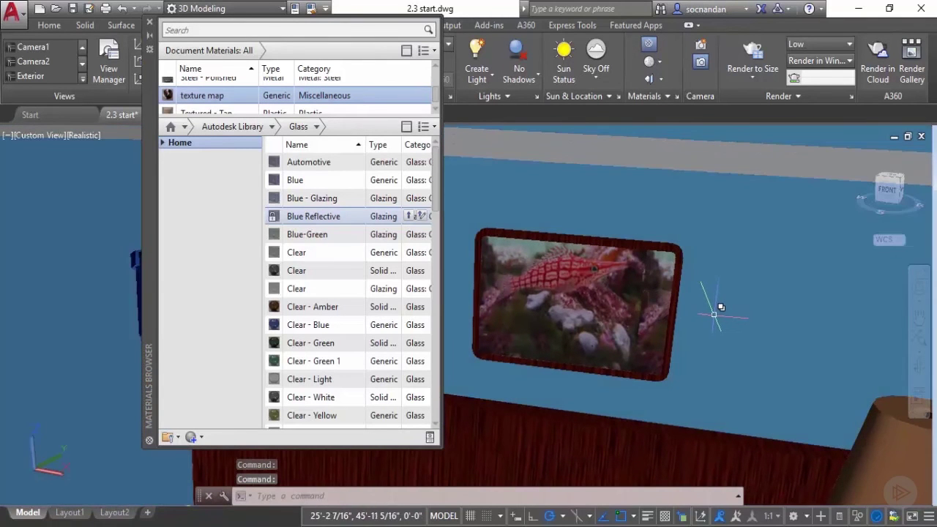
scroll(705, 307, "up", 5)
scroll(725, 292, "up", 3)
middle_click_drag(674, 310, 562, 296)
scroll(593, 295, "down", 4)
key("Escape")
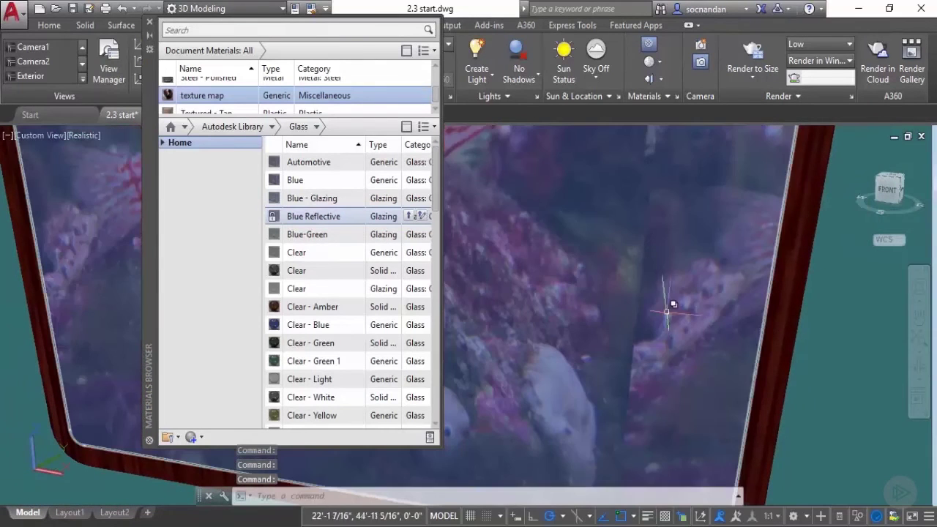
scroll(648, 308, "down", 5)
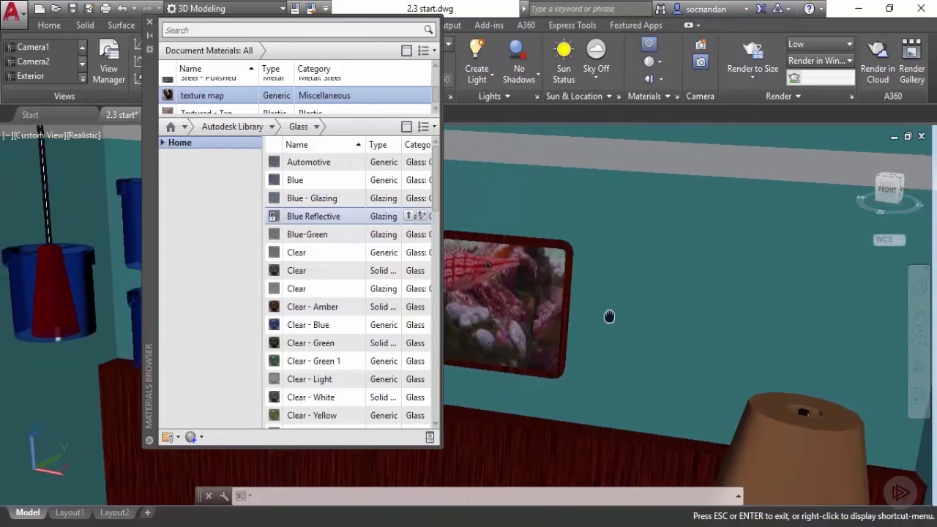
left_click_drag(608, 317, 688, 315)
key("Escape")
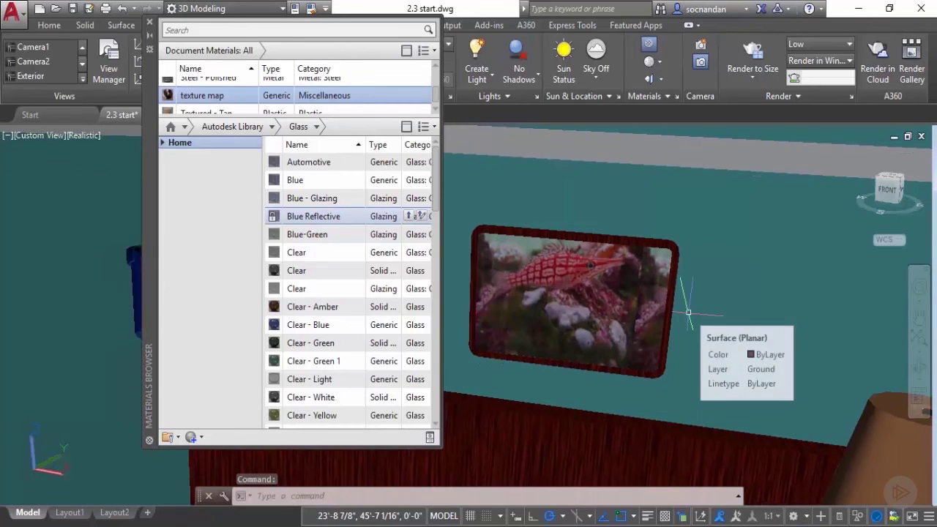
left_click_drag(173, 109, 505, 267)
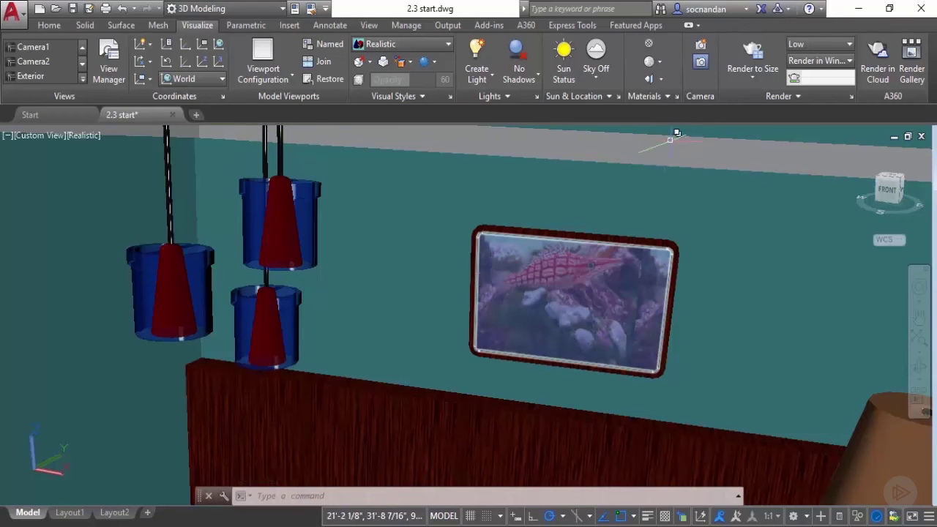
Apply Box mapping to the framed picture's 3D Solid.
left_click(650, 79)
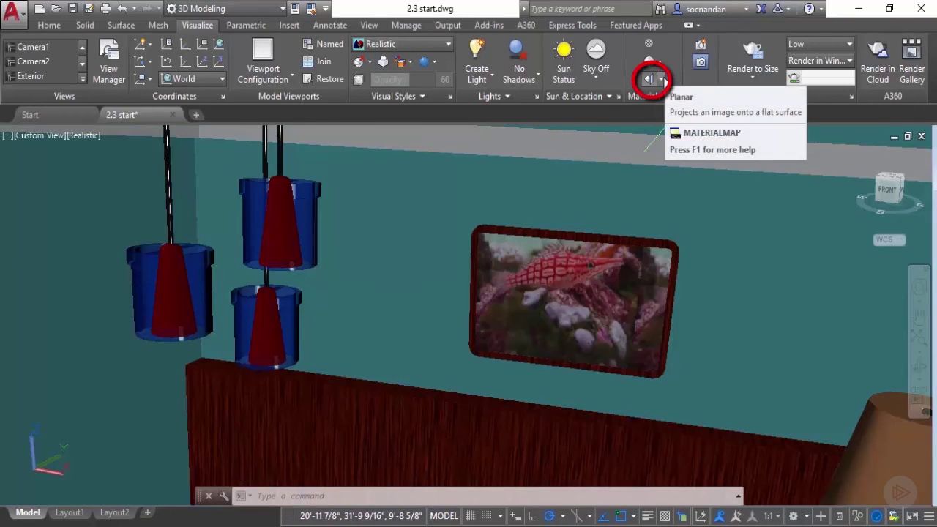
left_click(662, 79)
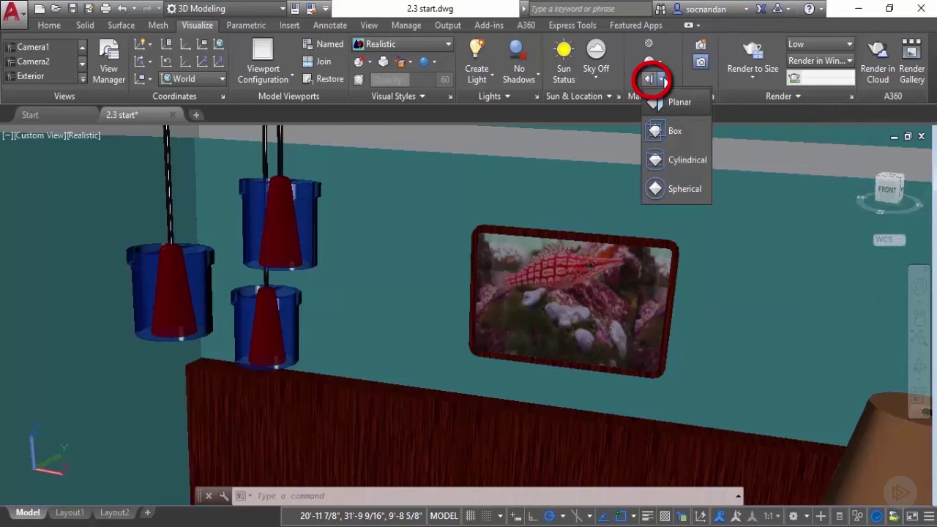
left_click(686, 130)
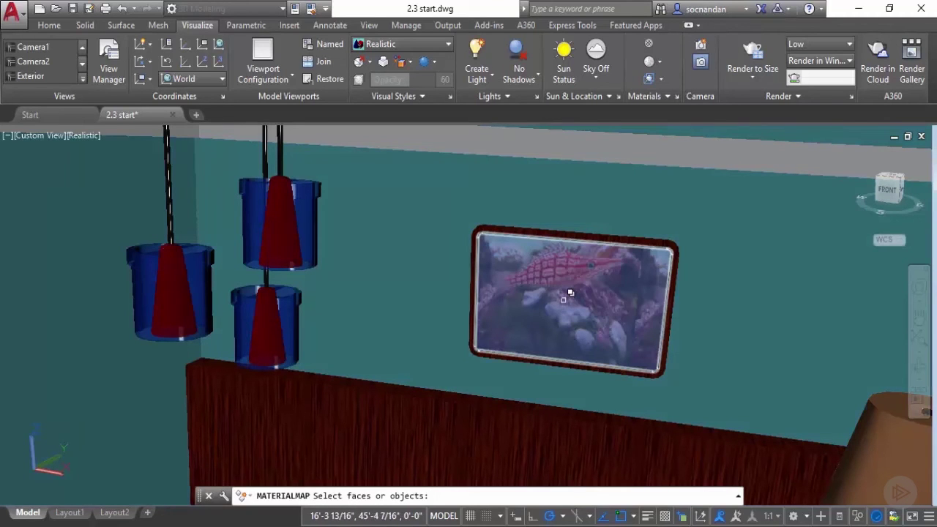
left_click(564, 300)
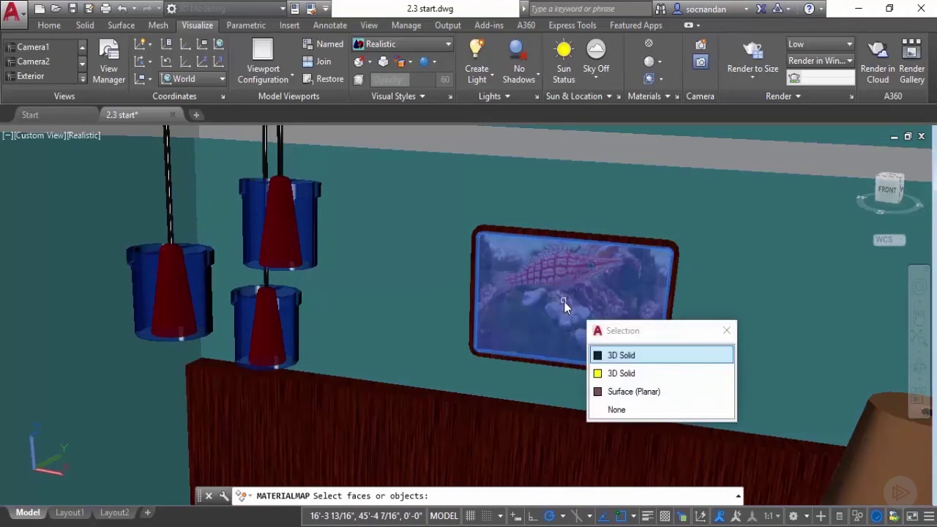
left_click(621, 357)
key("Return")
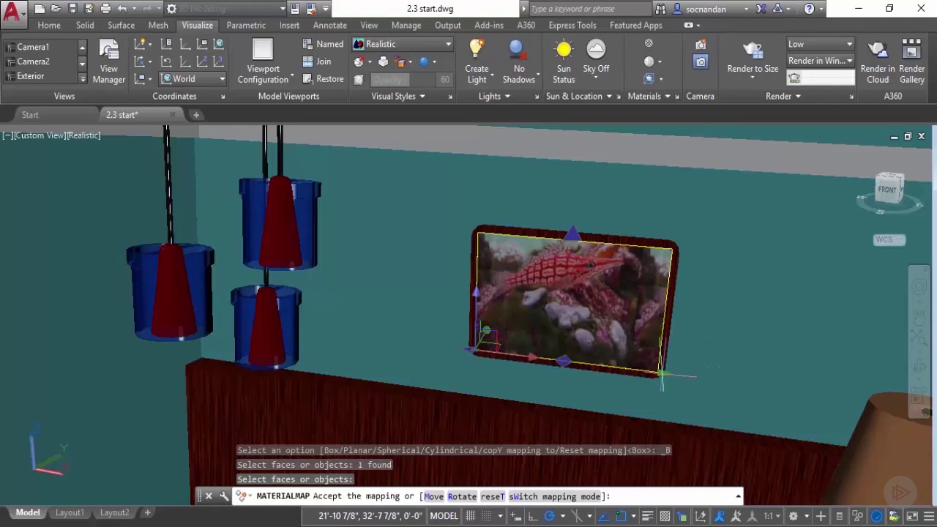
Stretch the mapping box wider to the right and adjust its top edge to fit the frame.
left_click_drag(661, 375, 694, 377)
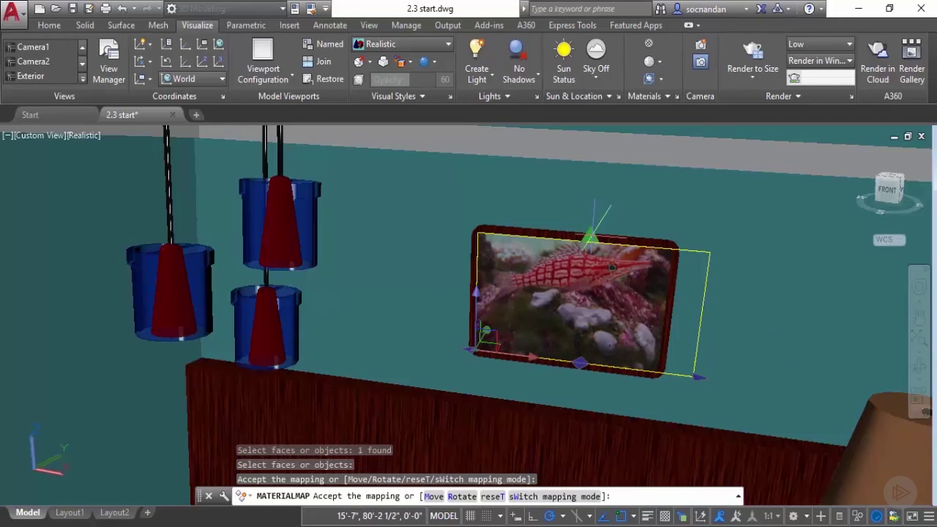
left_click_drag(590, 236, 587, 265)
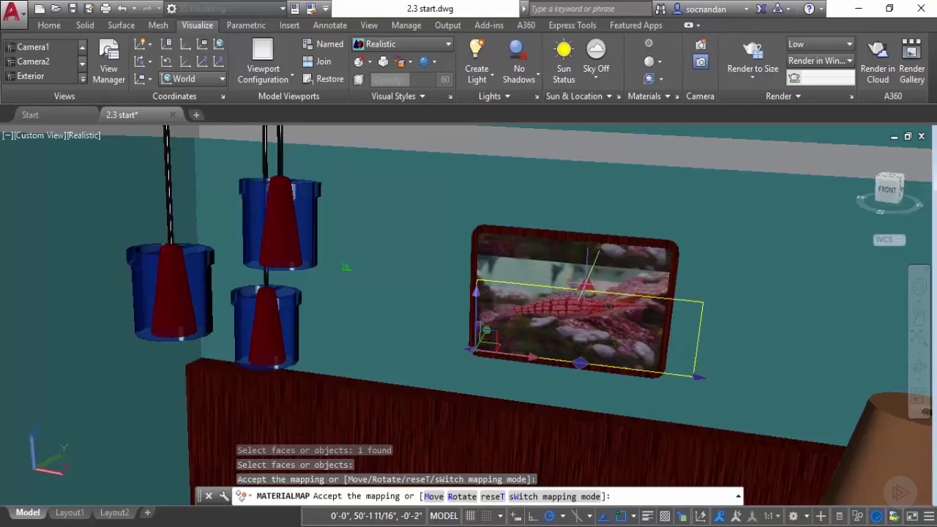
left_click_drag(586, 284, 588, 265)
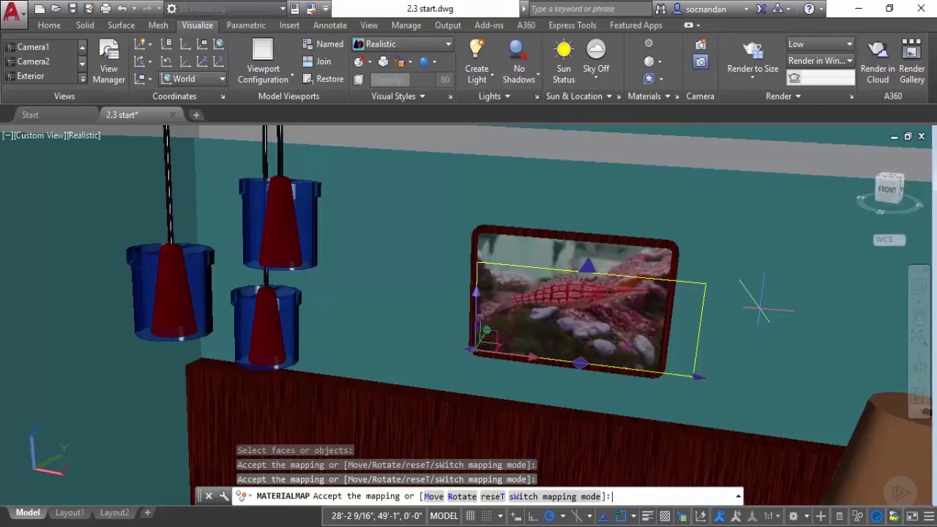
Accept the box mapping and zoom back out from the picture.
key("Return")
scroll(699, 309, "up", 5)
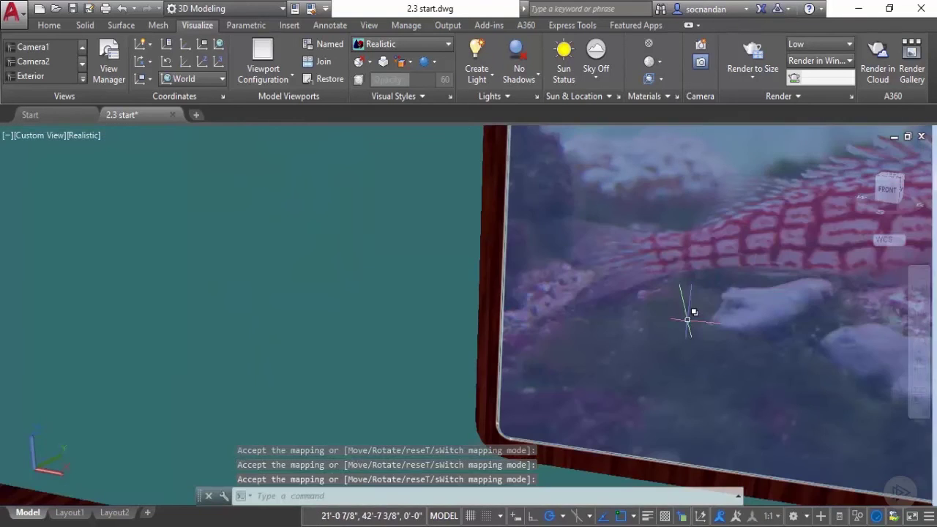
middle_click_drag(817, 324, 585, 313)
key("Escape")
scroll(607, 292, "down", 8)
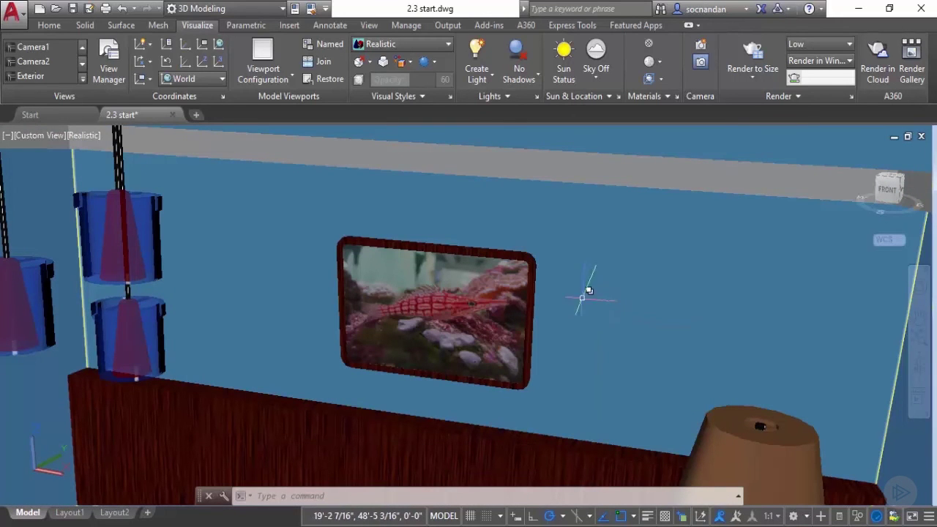
scroll(590, 293, "down", 10)
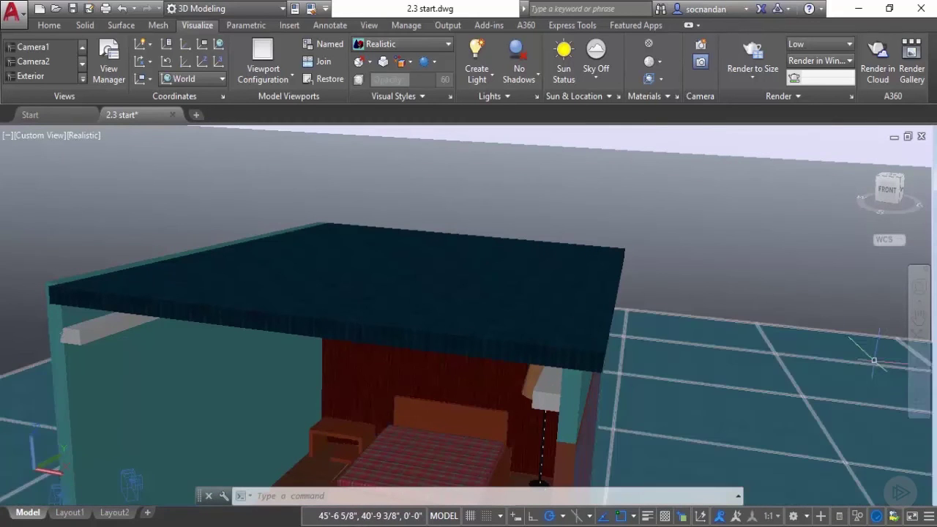
Free-orbit the view to face the whole bedroom wall with its white cornice.
left_click(918, 380)
left_click(843, 408)
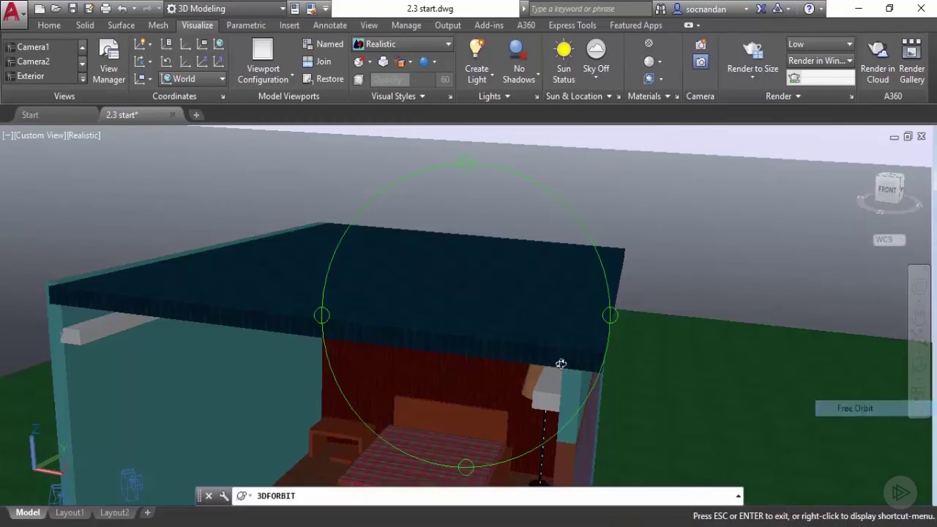
left_click_drag(481, 330, 467, 346)
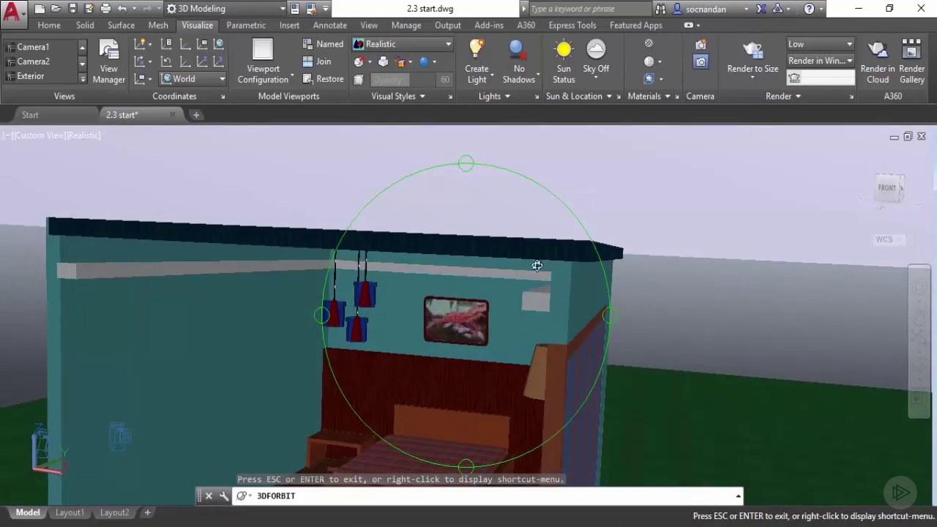
right_click(533, 248)
left_click(552, 257)
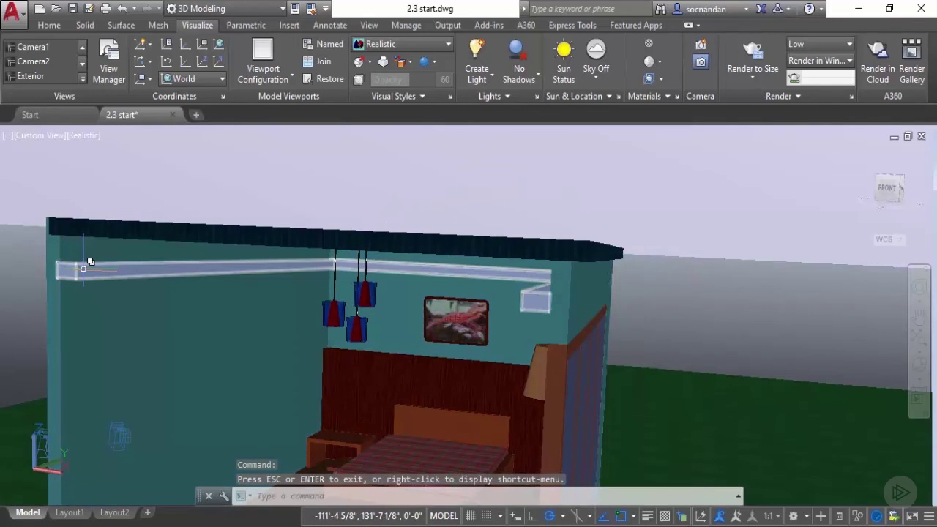
mouse_move(83, 268)
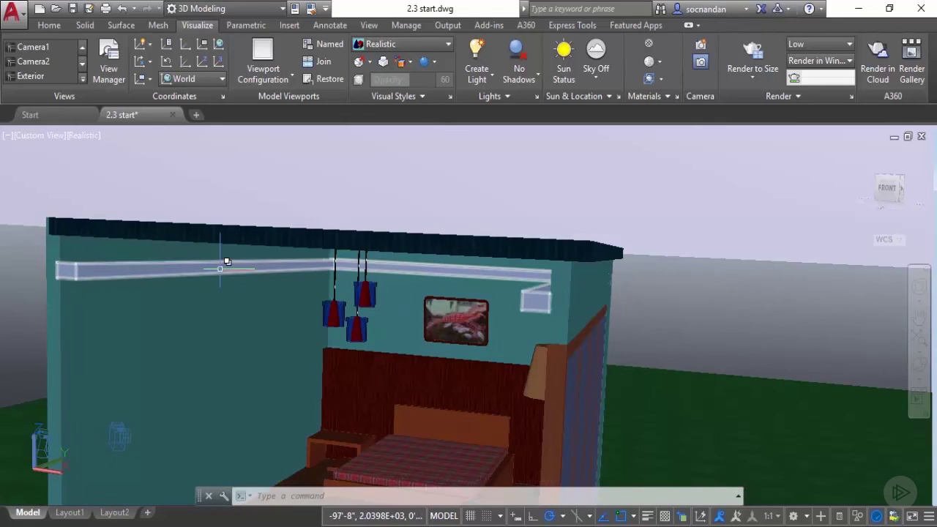
mouse_move(219, 268)
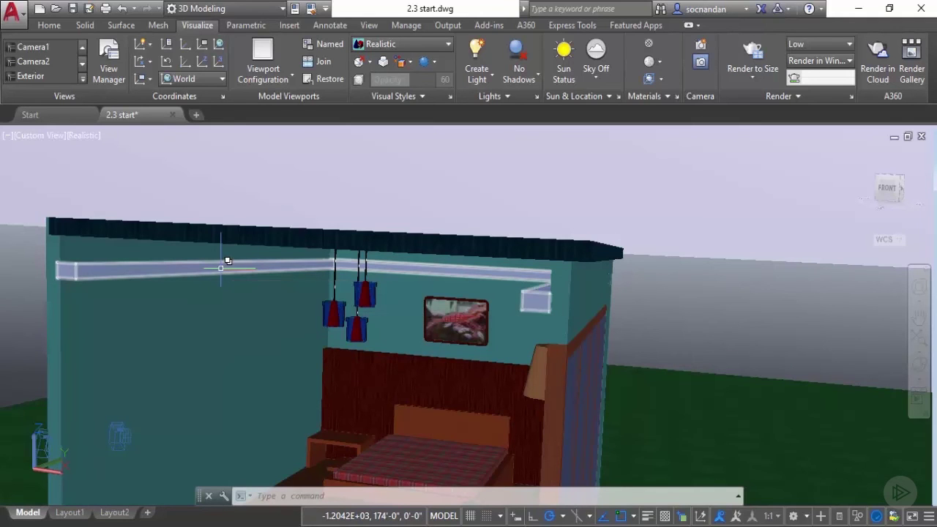
Open the White material in the Materials Editor and enable Self Illumination.
left_click(648, 45)
scroll(344, 99, "down", 1)
left_click(207, 110)
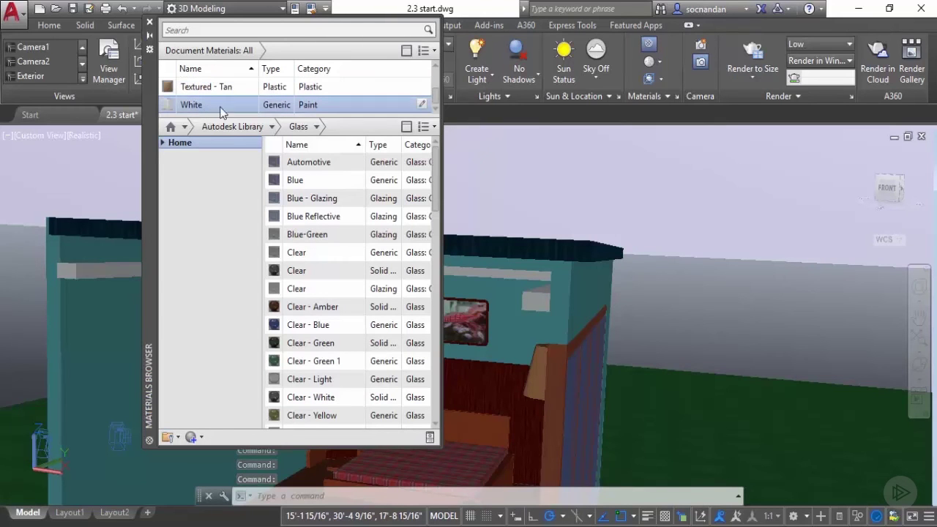
left_click(422, 104)
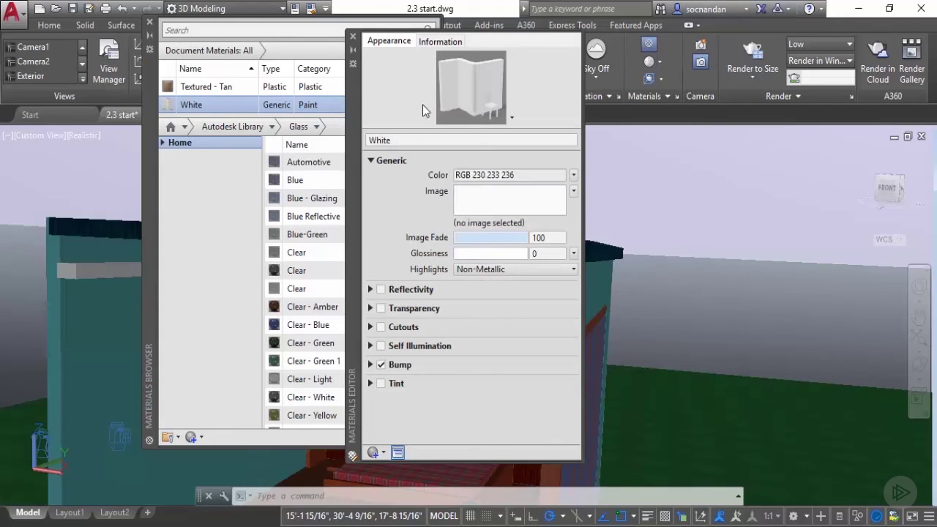
left_click(381, 348)
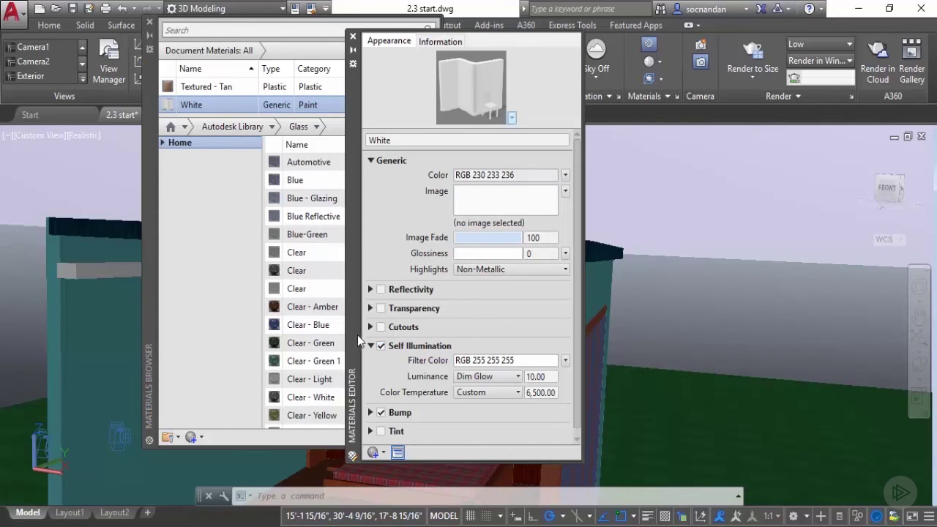
left_click_drag(354, 334, 269, 321)
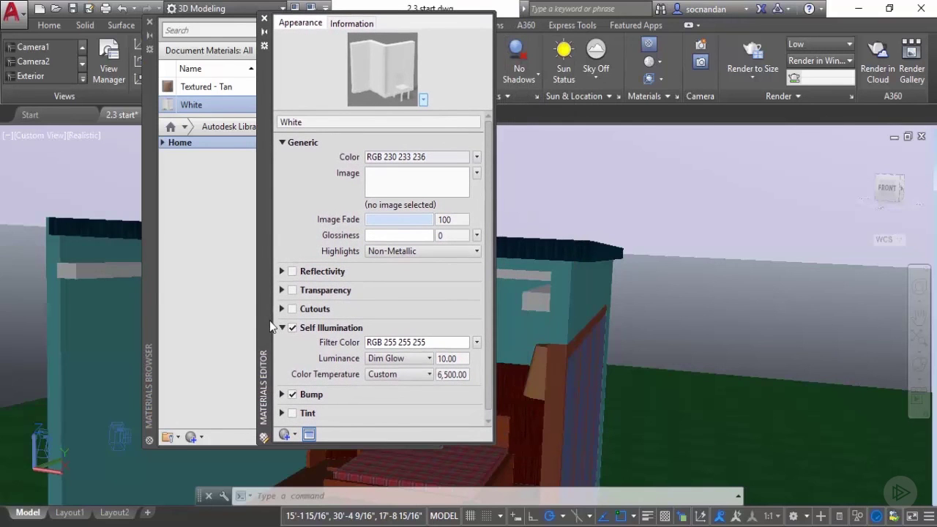
Try the LED Screen and CRT Television luminance presets, settling on LED Panel at 100.00.
left_click(394, 359)
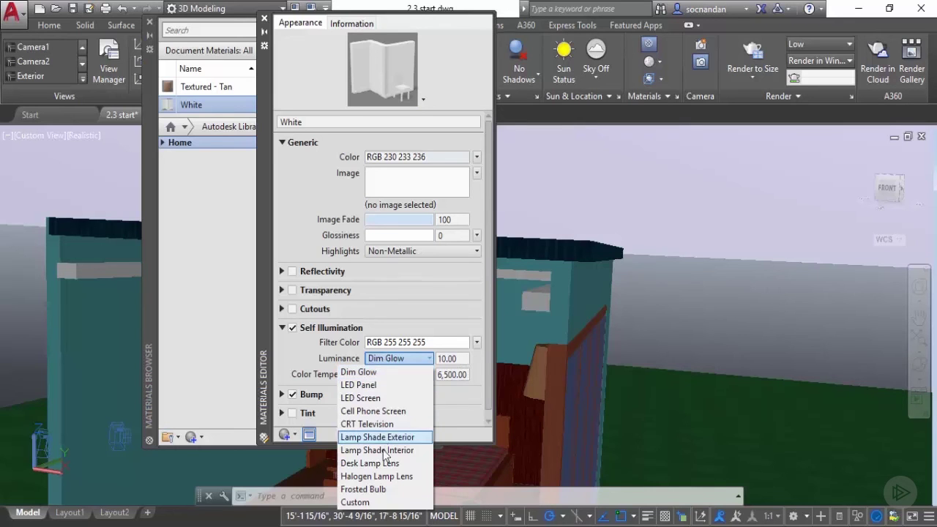
left_click(385, 386)
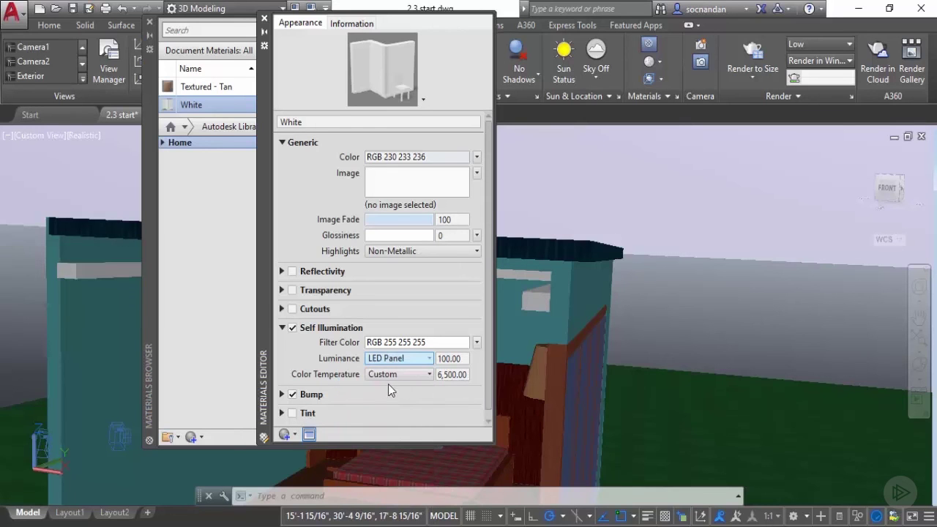
left_click(410, 361)
left_click(394, 396)
left_click(409, 365)
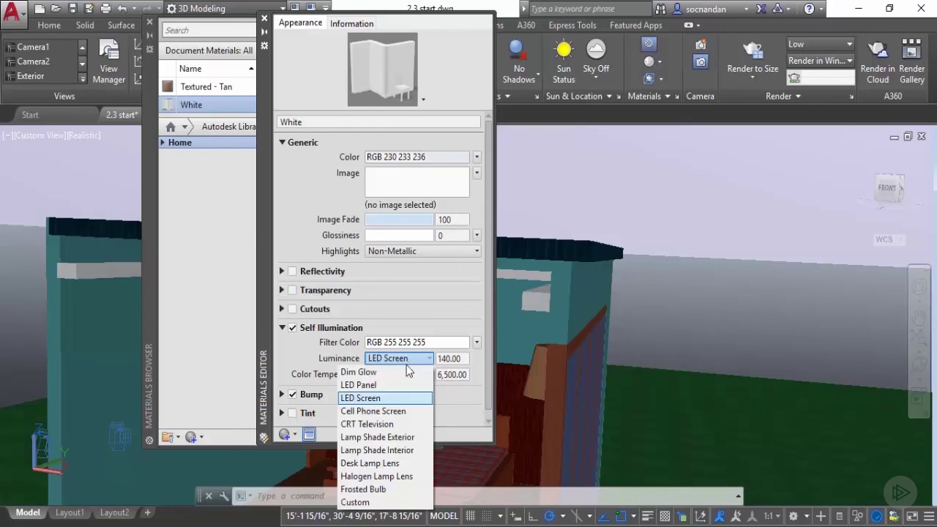
left_click(393, 422)
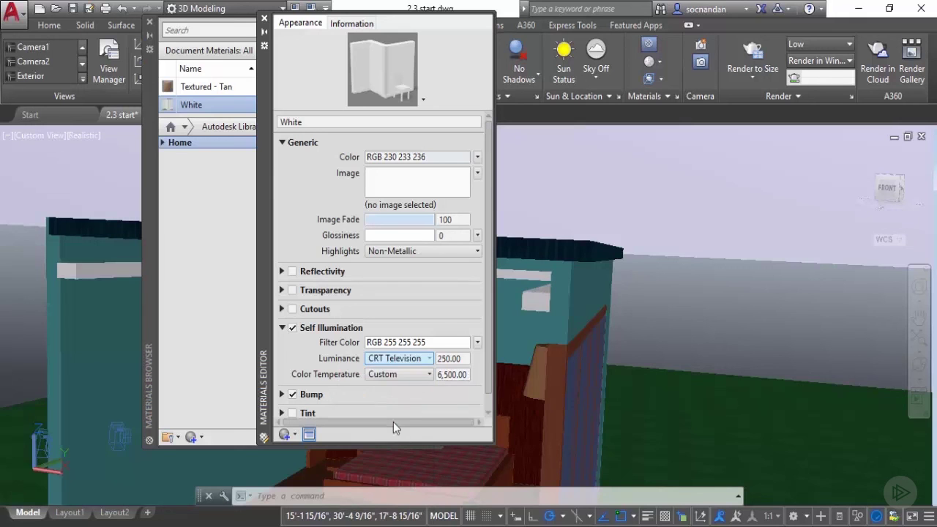
left_click(422, 365)
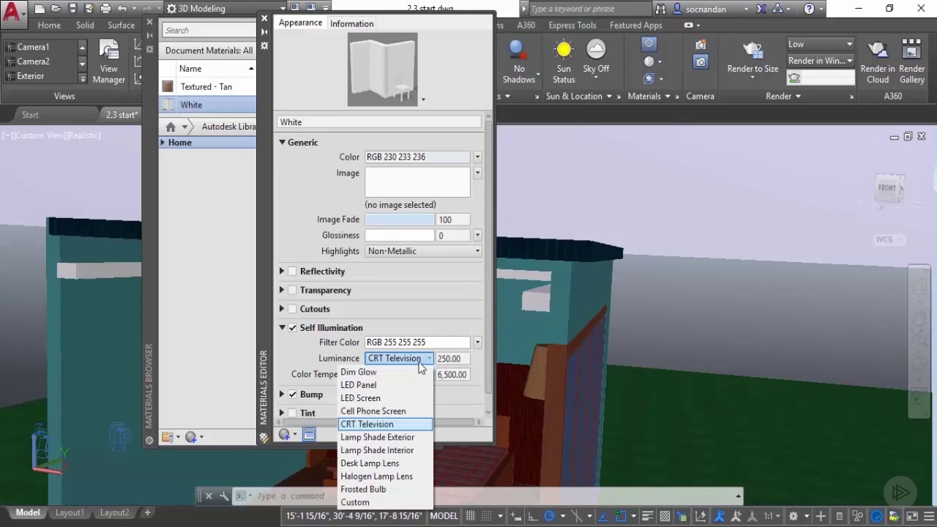
left_click(401, 385)
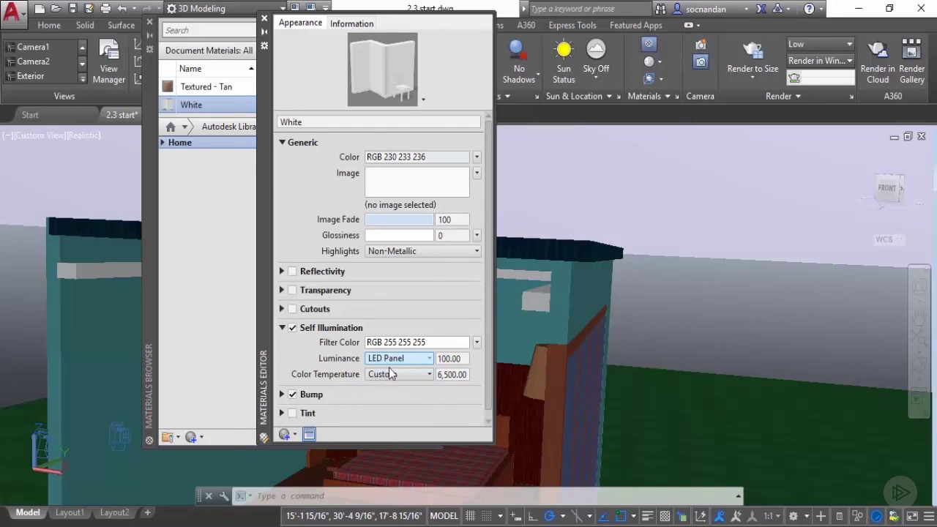
Close the Materials Editor, free-orbit to look into the room toward the glass doors, and zoom in.
left_click(264, 18)
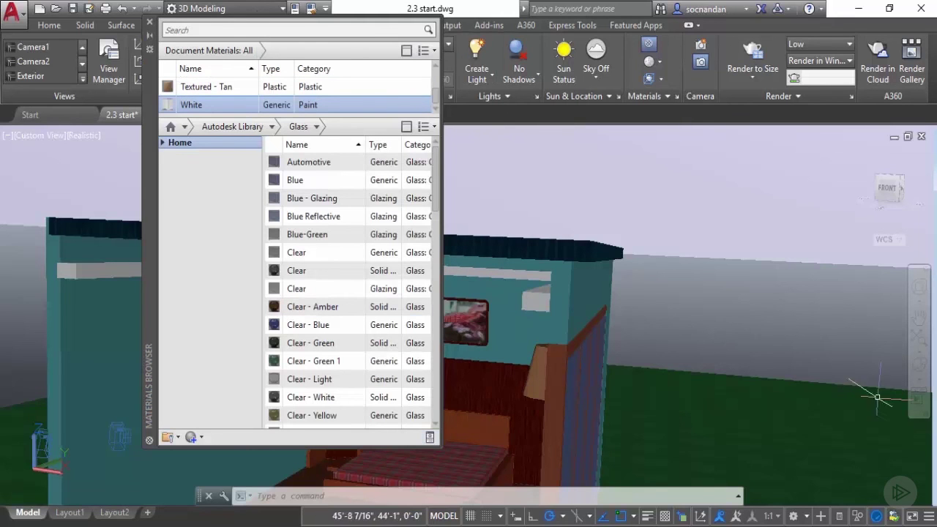
left_click(919, 365)
left_click_drag(455, 335, 541, 330)
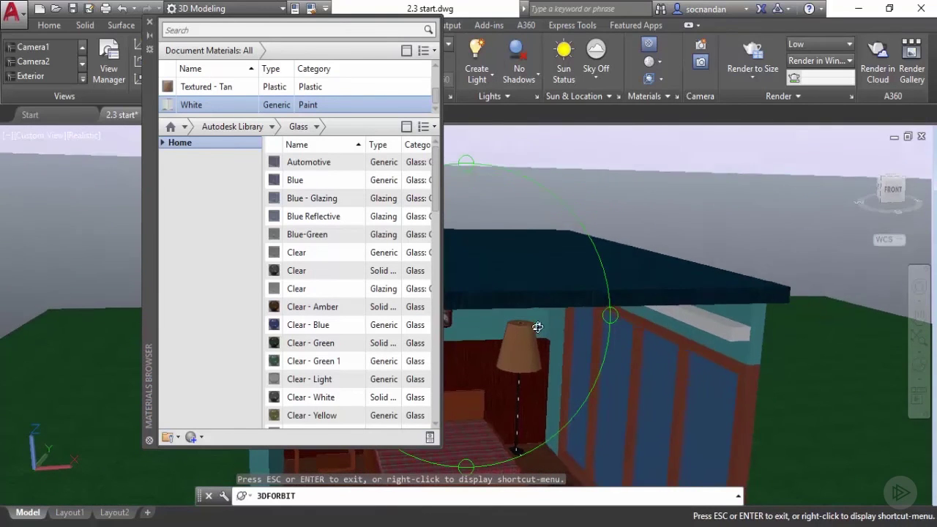
right_click(542, 305)
left_click(578, 28)
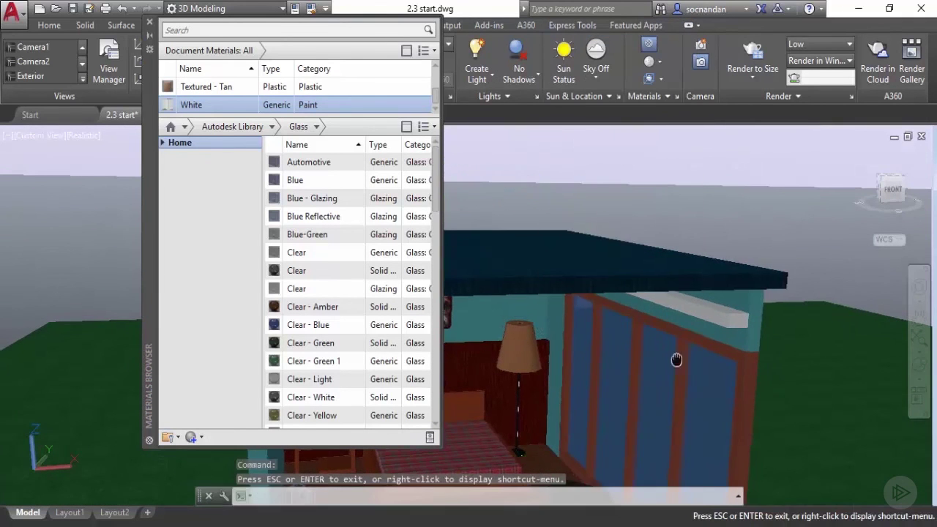
scroll(602, 307, "up", 5)
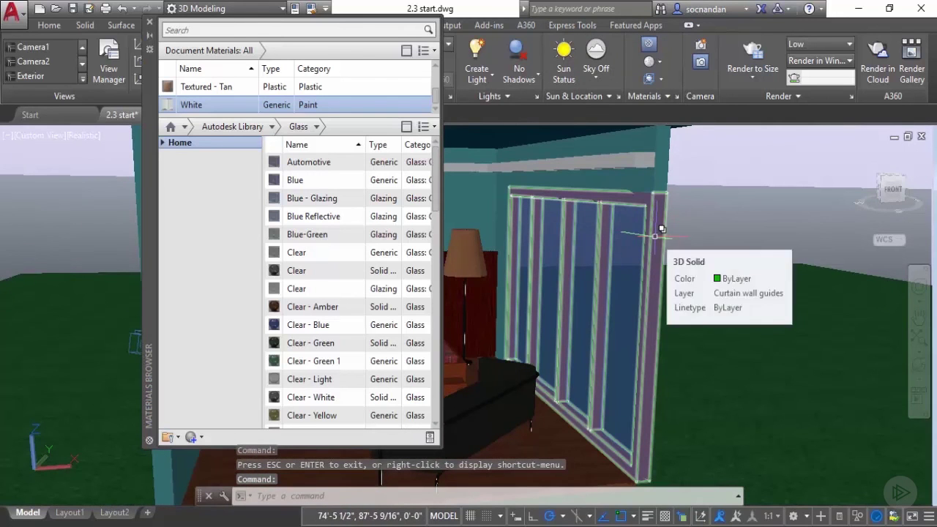
mouse_move(663, 262)
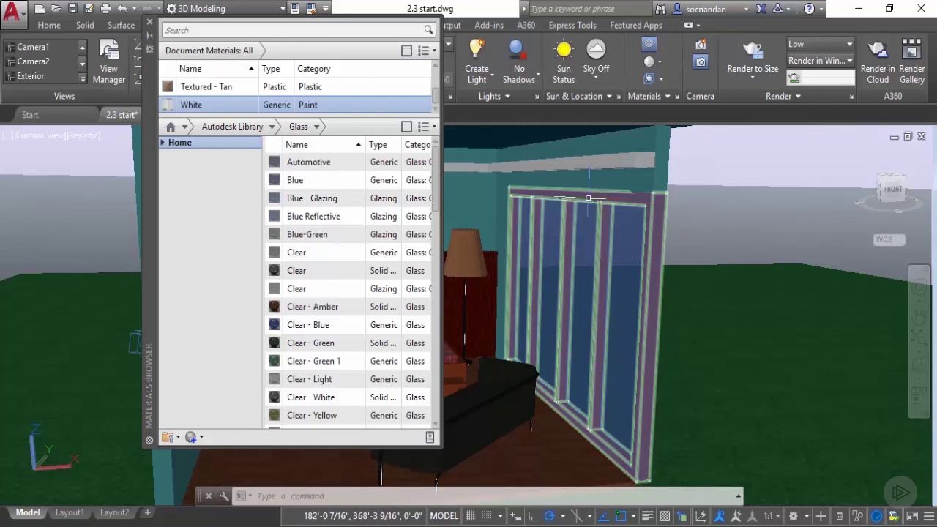
left_click_drag(437, 101, 436, 77)
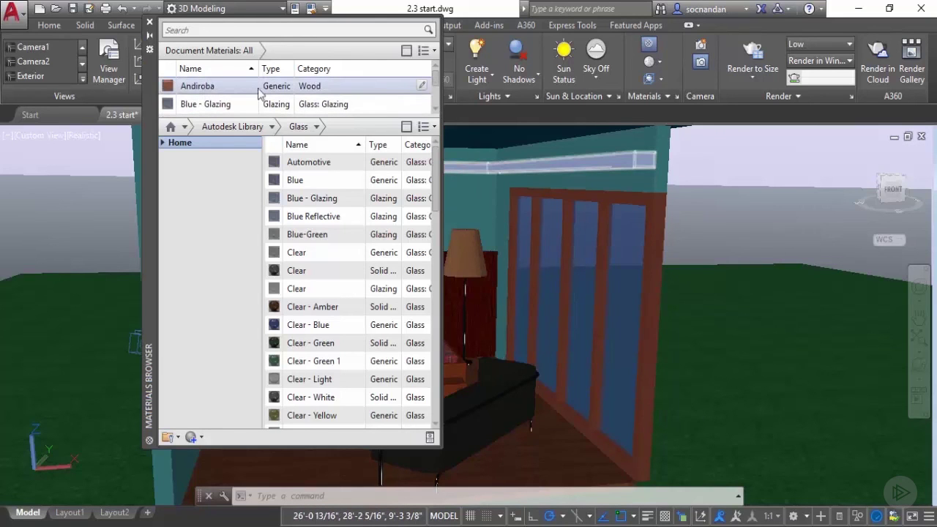
Set the Andiroba wood material's glossiness to 20 and close the Materials Editor.
left_click(422, 86)
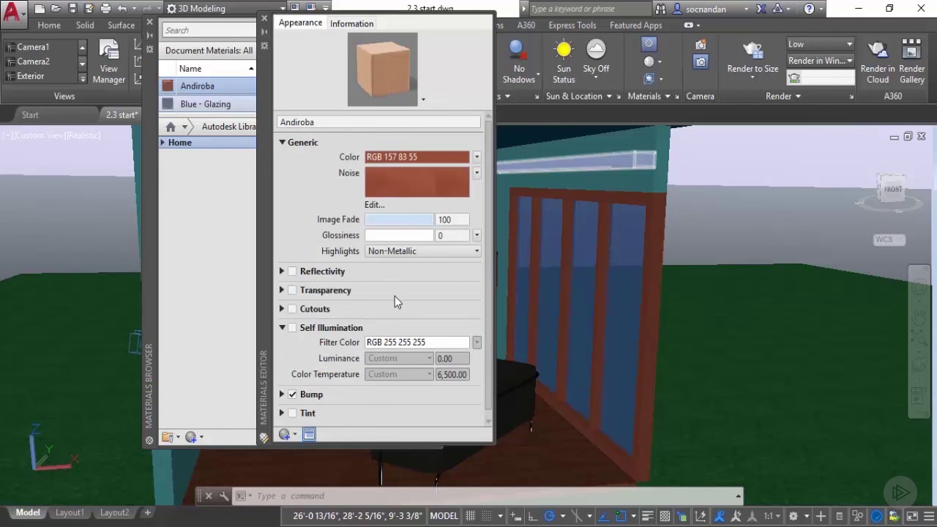
double_click(453, 235)
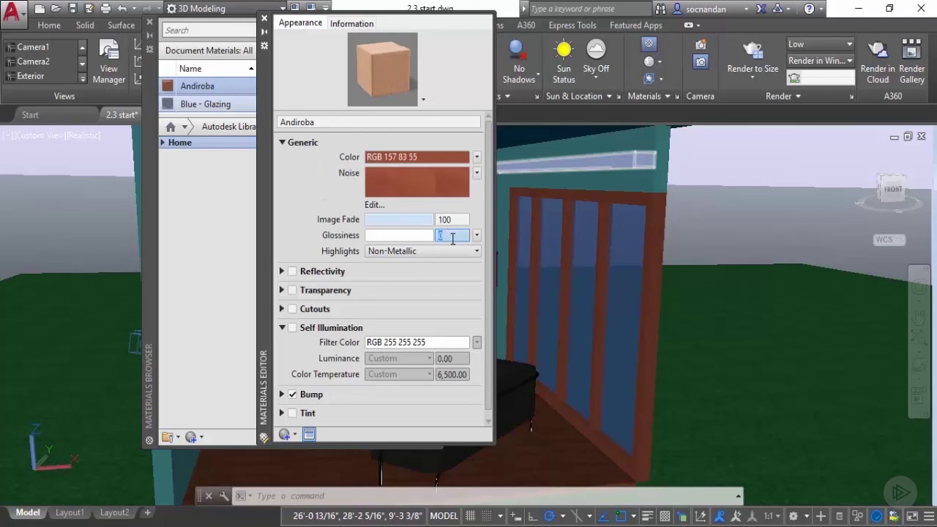
type("20")
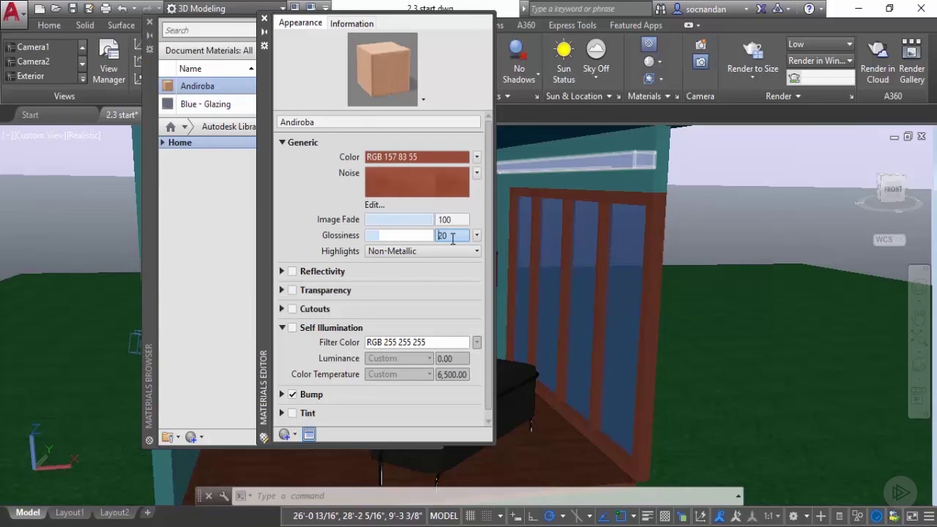
left_click(264, 20)
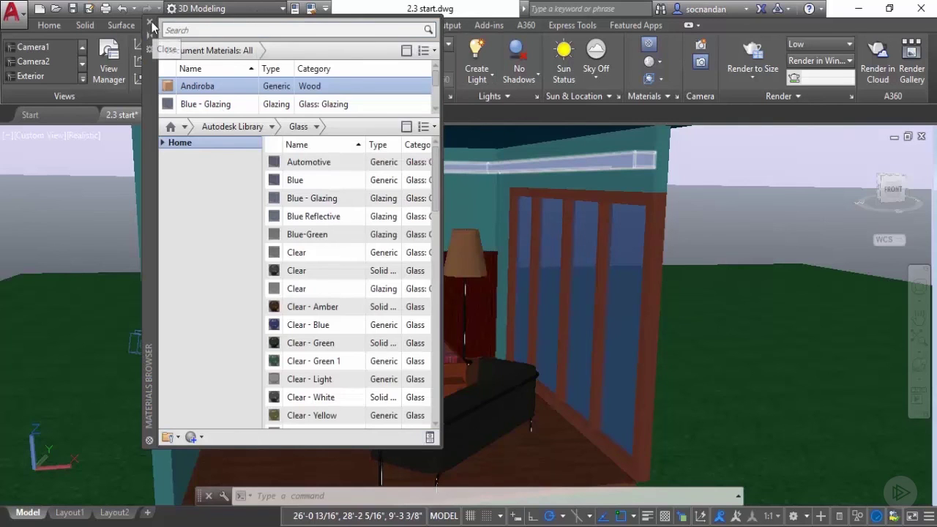
Close the Materials Browser palette to reveal the full bedroom model.
left_click(151, 24)
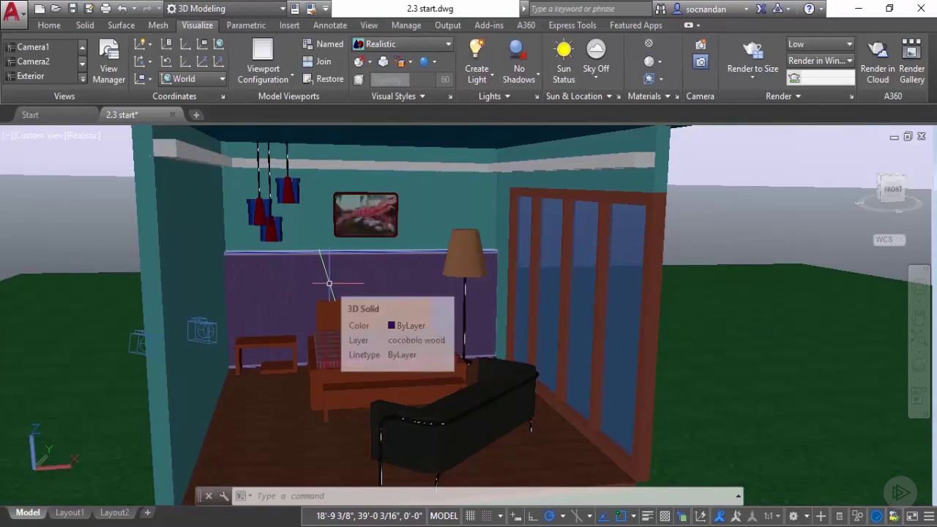